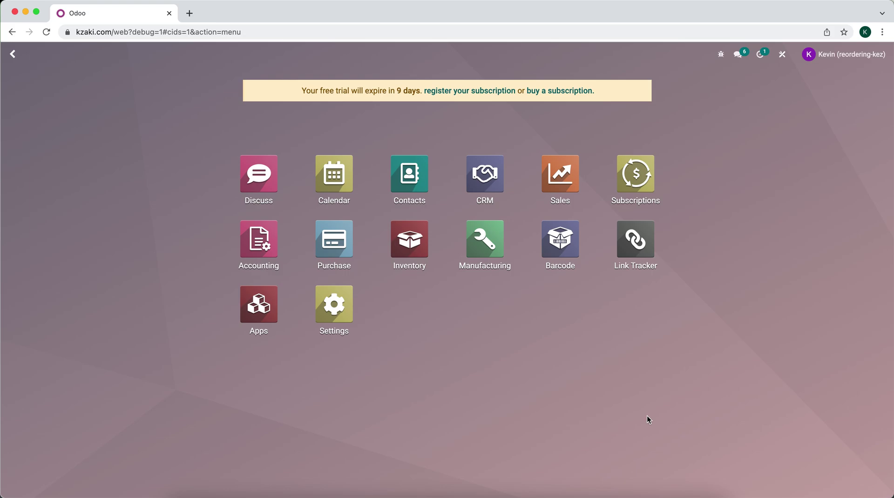
- Create a new sales quotation for Customer 1
{"action": "left_click", "coordinate": [566, 188]}
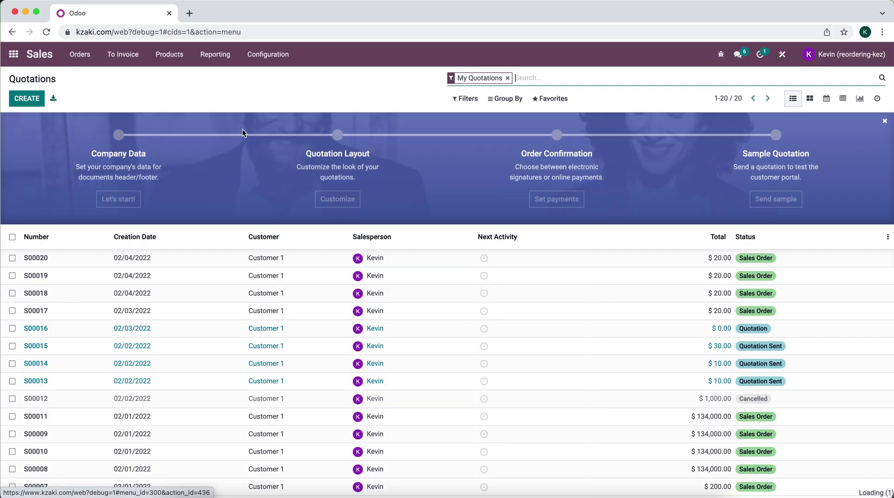
{"action": "left_click", "coordinate": [27, 99]}
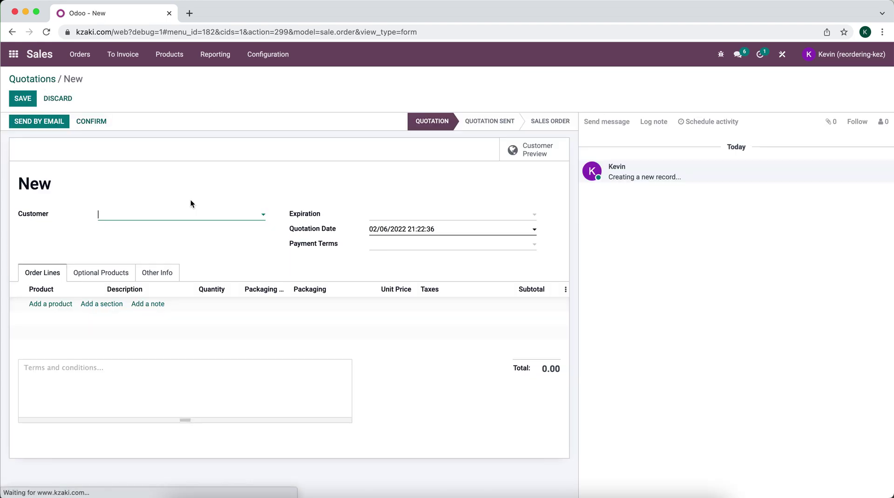
{"action": "left_click", "coordinate": [185, 216]}
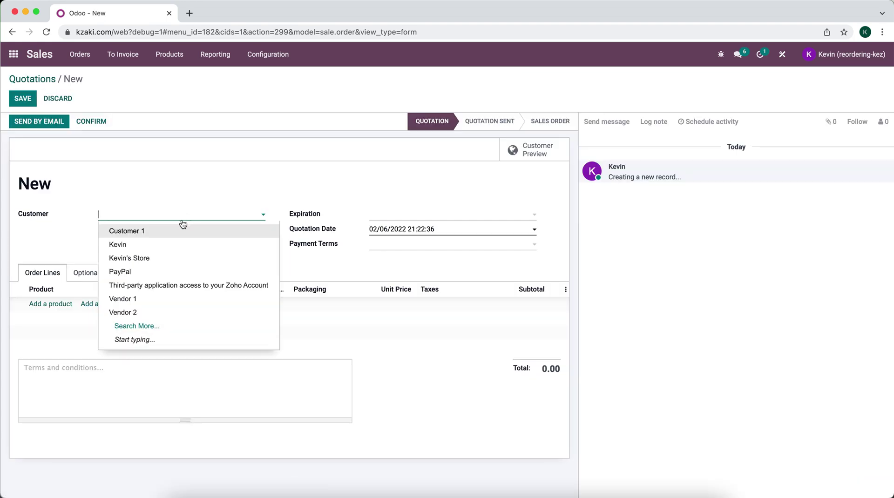
{"action": "left_click", "coordinate": [178, 230]}
- Add Product Z with quantity 1 to the order lines and confirm the quotation as a sales order
{"action": "left_click", "coordinate": [44, 304]}
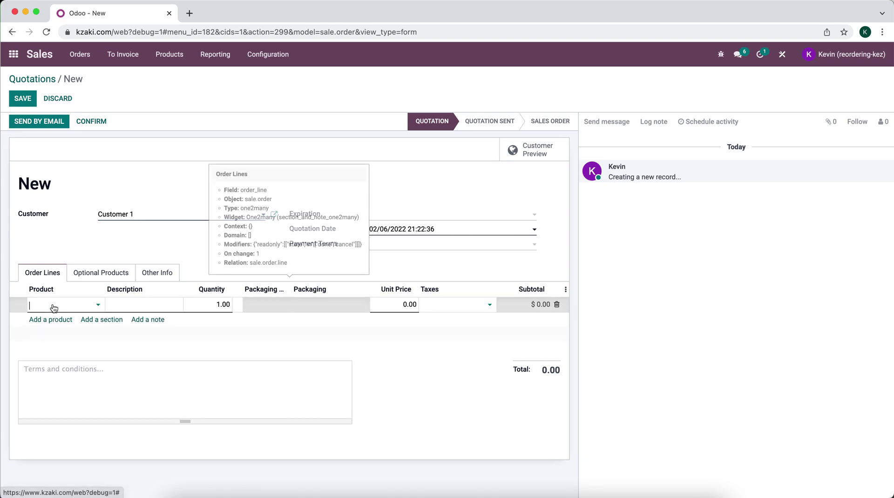
{"action": "type", "text": "z"}
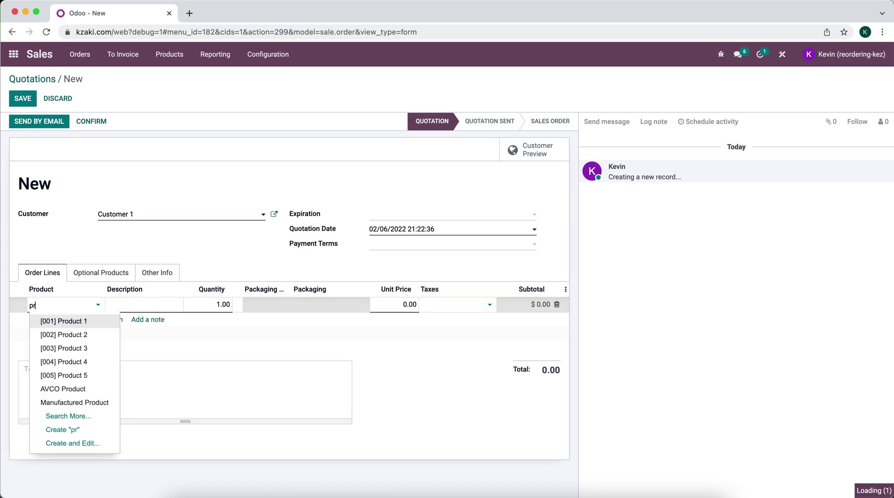
{"action": "left_click", "coordinate": [51, 321]}
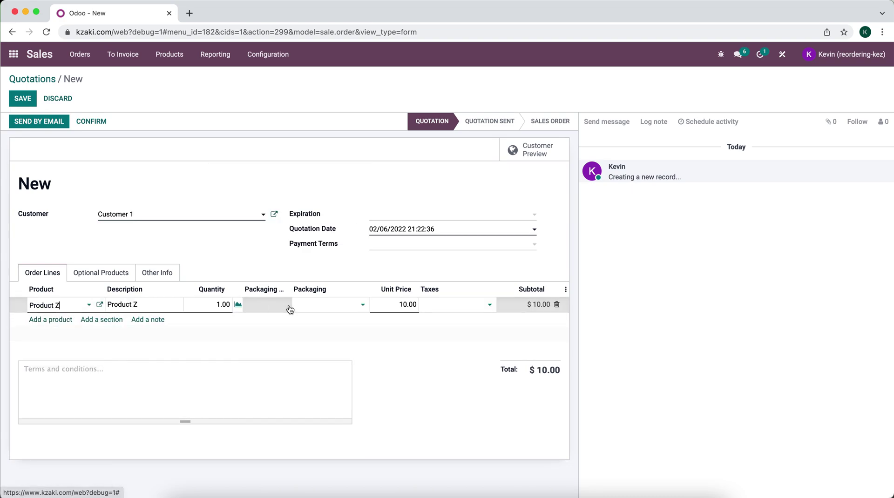
{"action": "left_click", "coordinate": [162, 173]}
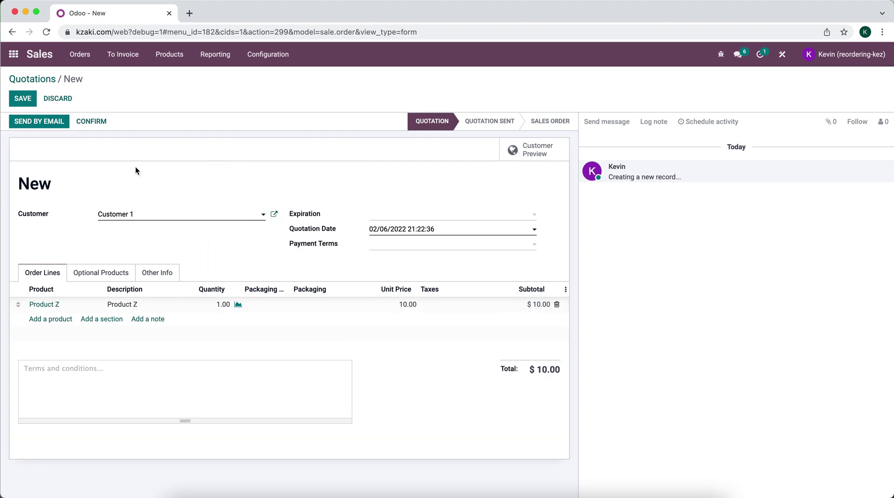
{"action": "left_click", "coordinate": [99, 116]}
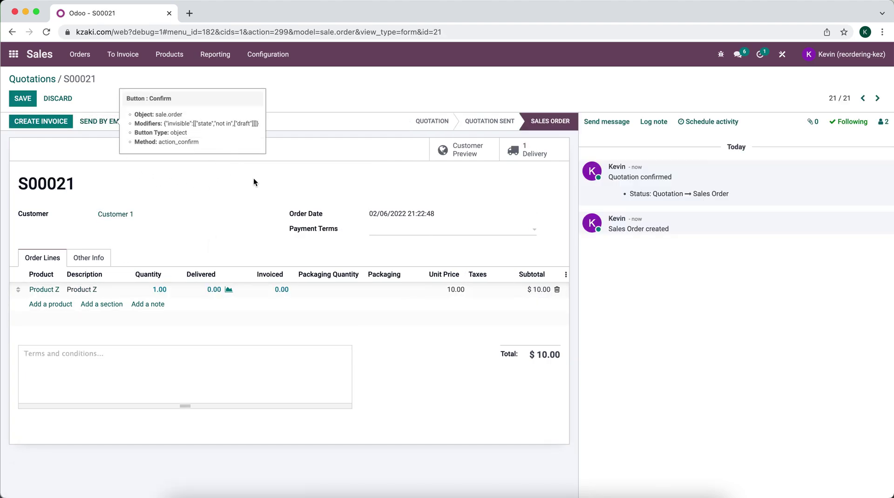
- Set the done quantities on the order's delivery, validate it and go back to the sales order
{"action": "left_click", "coordinate": [522, 150]}
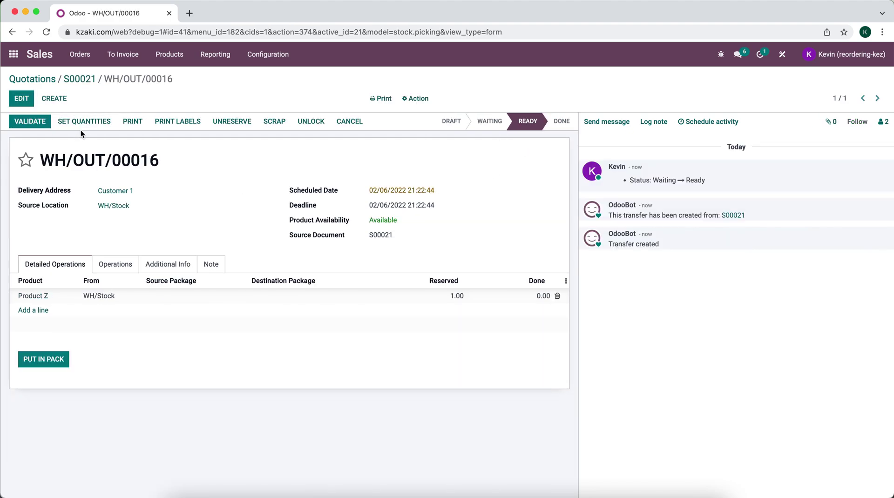
{"action": "left_click", "coordinate": [82, 123]}
{"action": "left_click", "coordinate": [38, 122]}
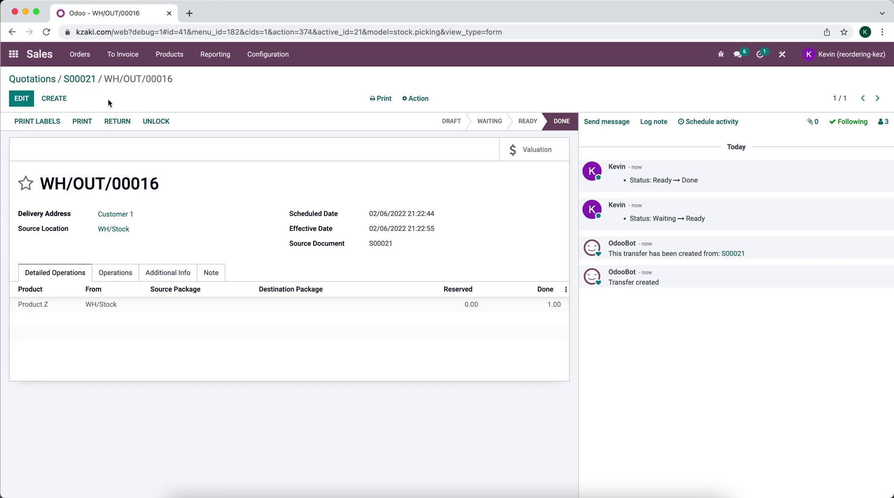
{"action": "left_click", "coordinate": [83, 80]}
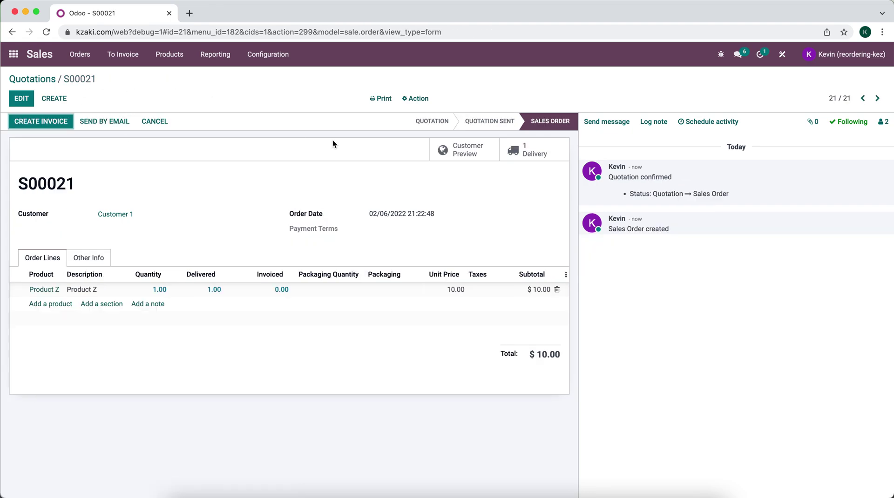
- View the order's validated delivery and open the list of Delivery Orders in Inventory
{"action": "left_click", "coordinate": [528, 150]}
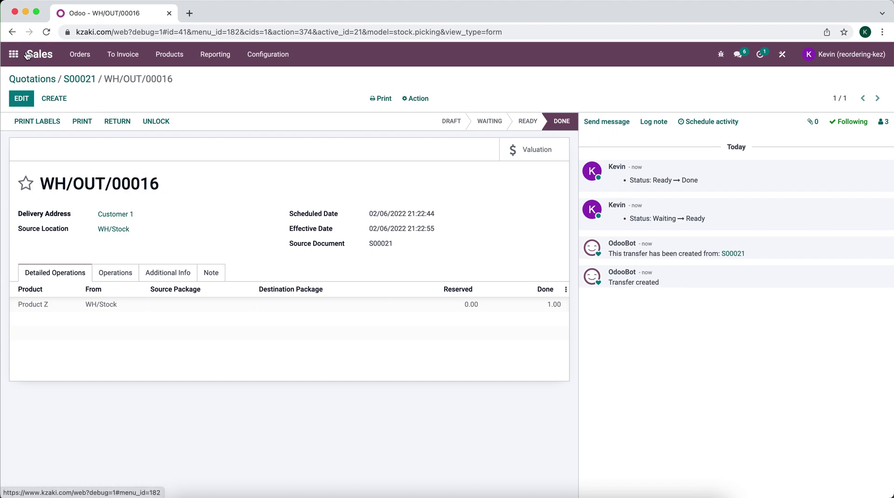
{"action": "left_click", "coordinate": [14, 56]}
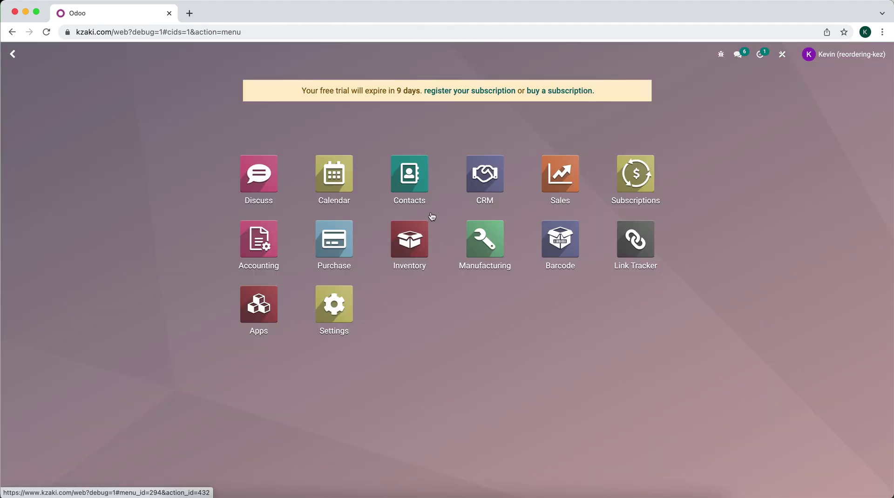
{"action": "left_click", "coordinate": [412, 238]}
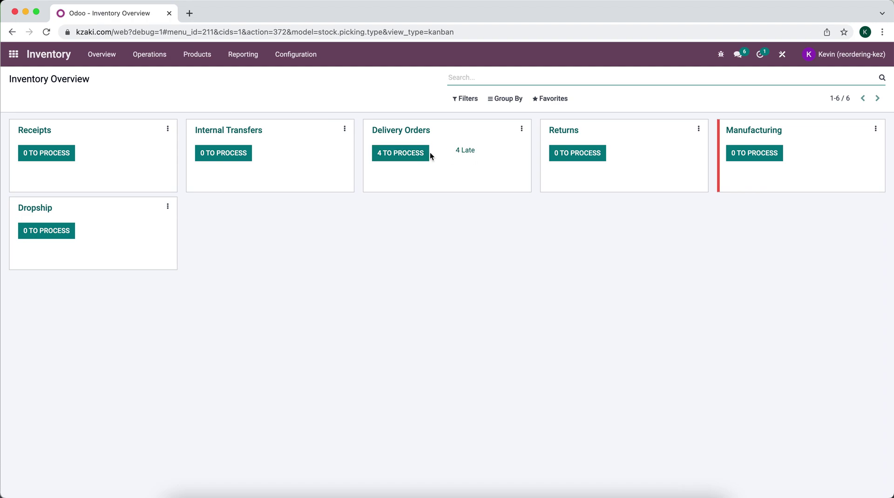
{"action": "left_click", "coordinate": [405, 130]}
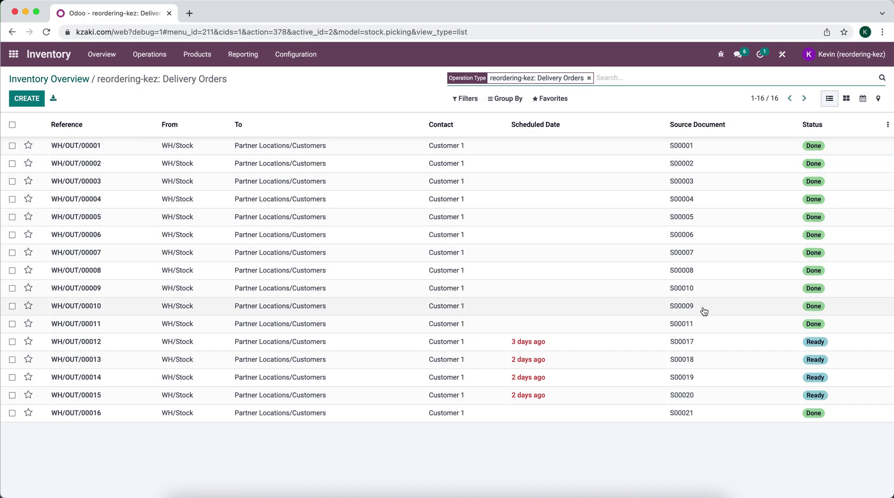
- Copy the newest delivery's source document reference and try to filter the delivery orders by it as Source Document
{"action": "left_click_drag", "start_coordinate": [696, 416], "coordinate": [667, 418]}
{"action": "key", "text": "super+c"}
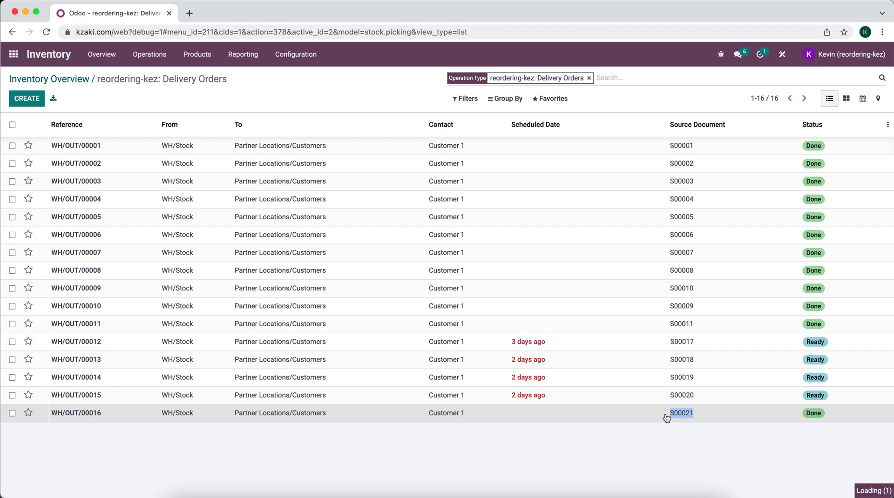
{"action": "left_click", "coordinate": [114, 83]}
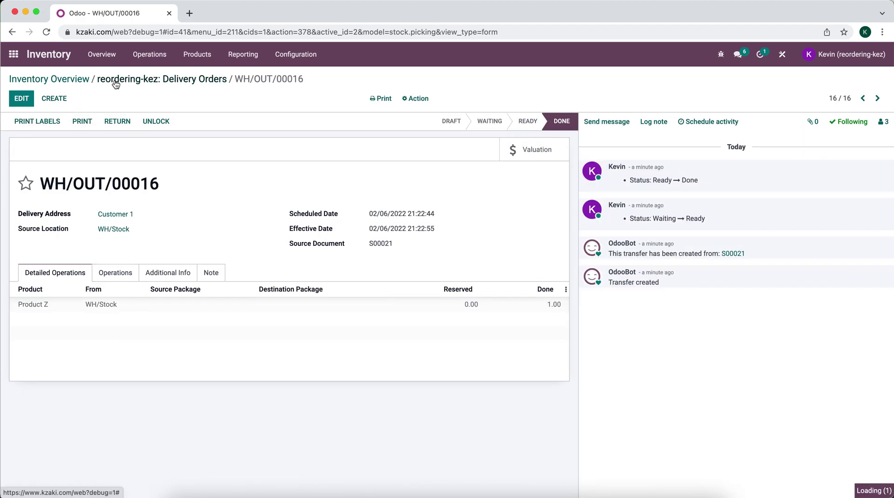
{"action": "key", "text": "super+v"}
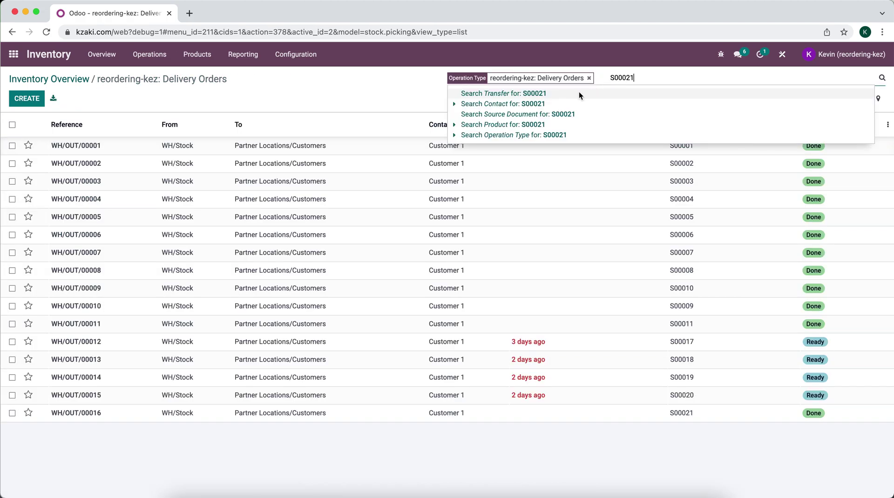
{"action": "left_click", "coordinate": [550, 114]}
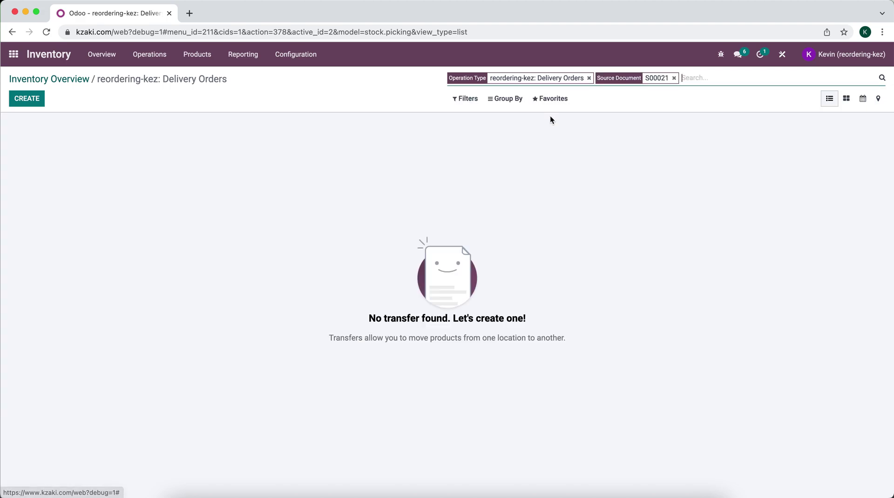
- Redo the Source Document search with the leading whitespace removed from the pasted reference and open the matching delivery
{"action": "left_click", "coordinate": [674, 78]}
{"action": "key", "text": "super+v"}
{"action": "key", "text": "Home"}
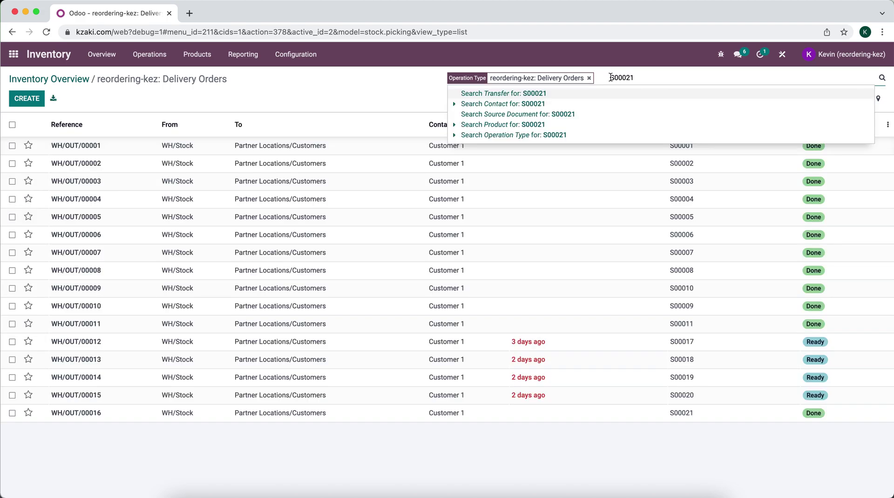
{"action": "key", "text": "Delete"}
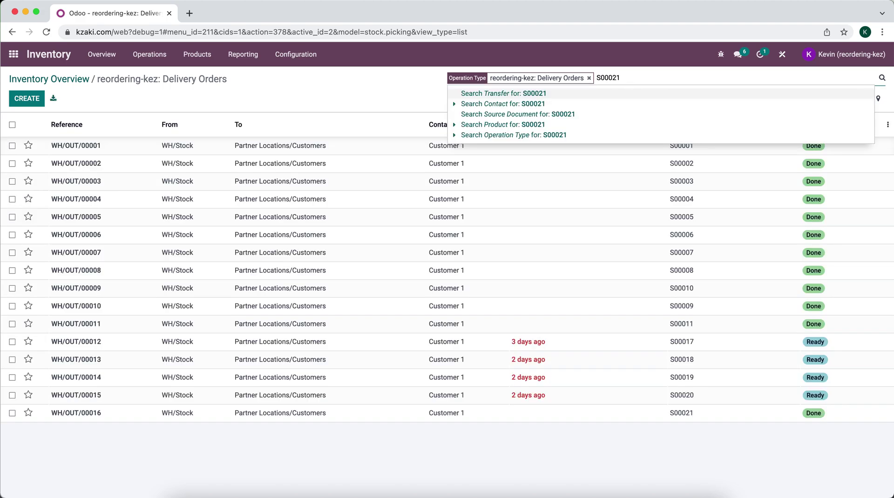
{"action": "left_click", "coordinate": [576, 114]}
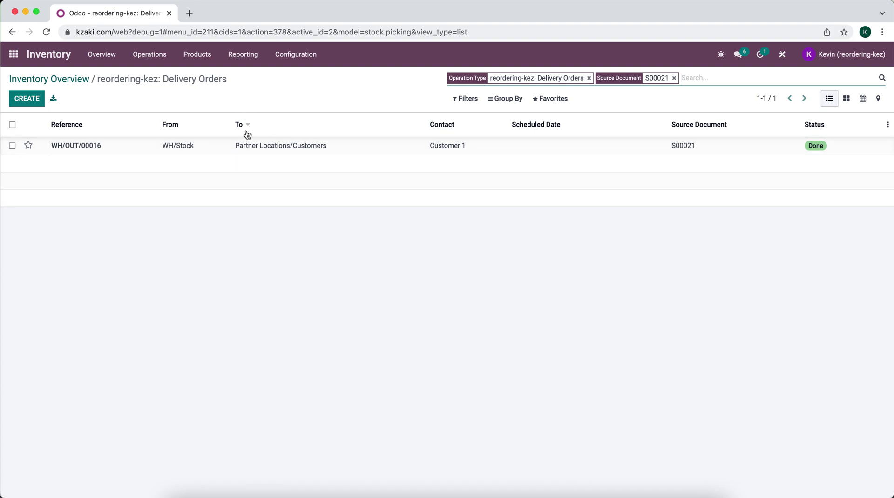
{"action": "left_click", "coordinate": [203, 148]}
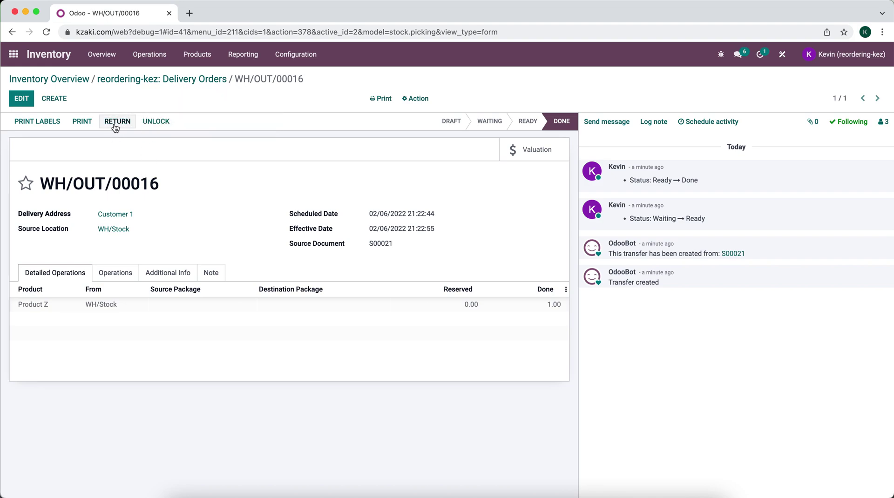
{"action": "left_click", "coordinate": [116, 124]}
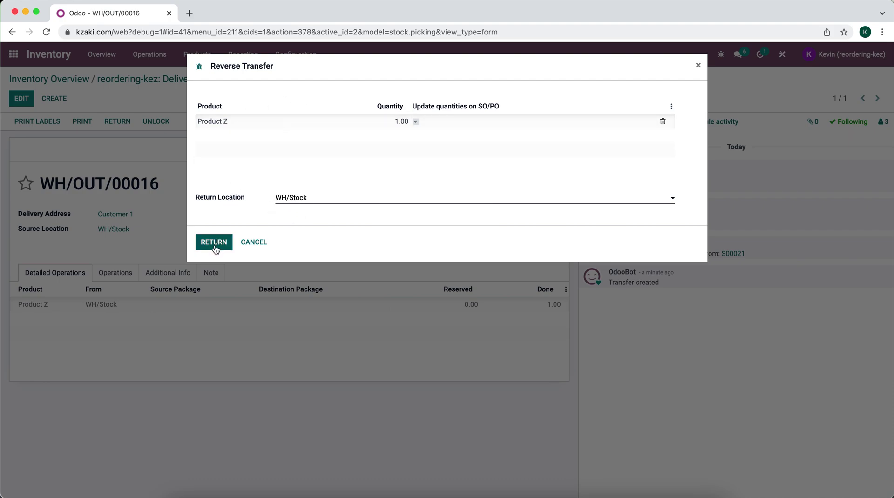
{"action": "left_click", "coordinate": [383, 122]}
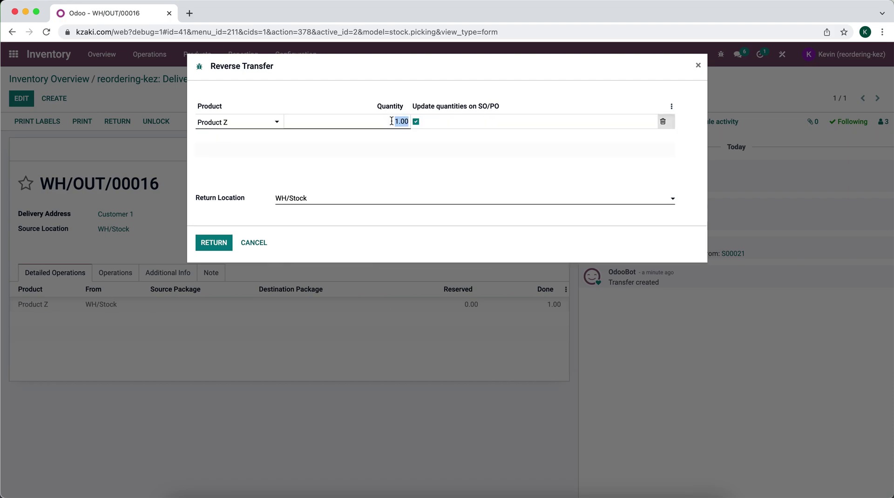
{"action": "left_click", "coordinate": [359, 84]}
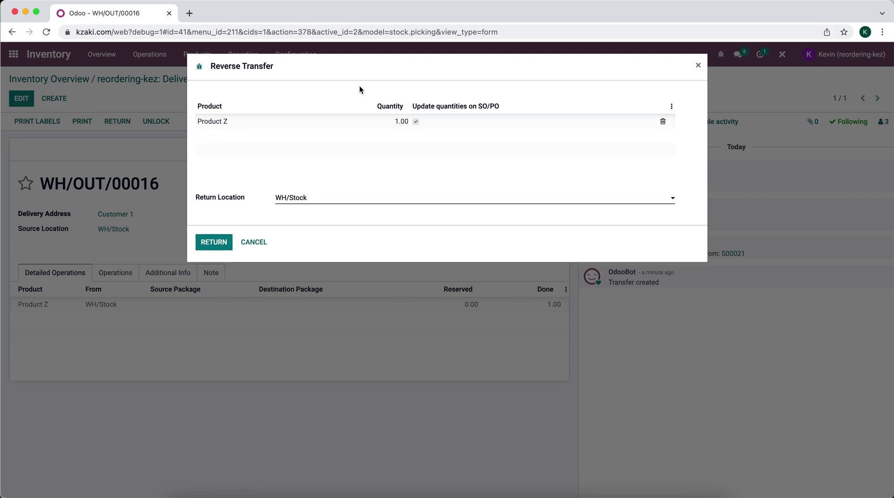
{"action": "left_click", "coordinate": [259, 245]}
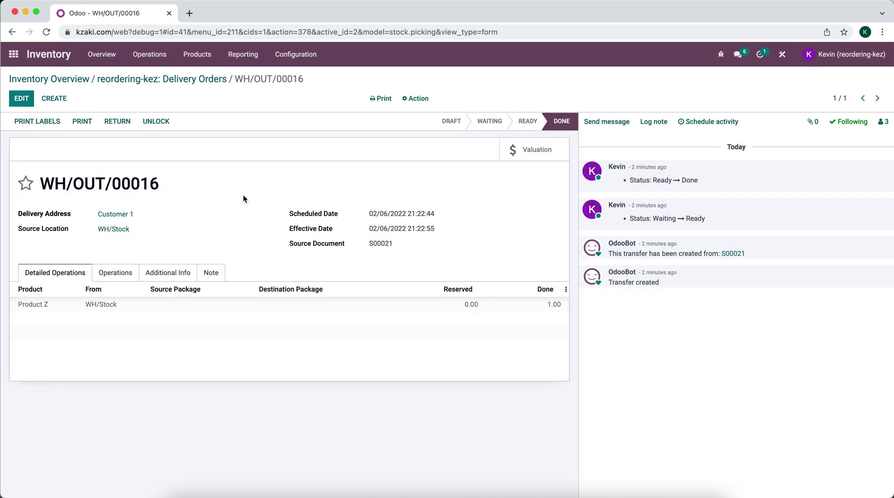
- Open the newest sales order for Customer 1 in Sales and create a draft invoice from it
{"action": "left_click", "coordinate": [14, 54]}
{"action": "left_click", "coordinate": [551, 183]}
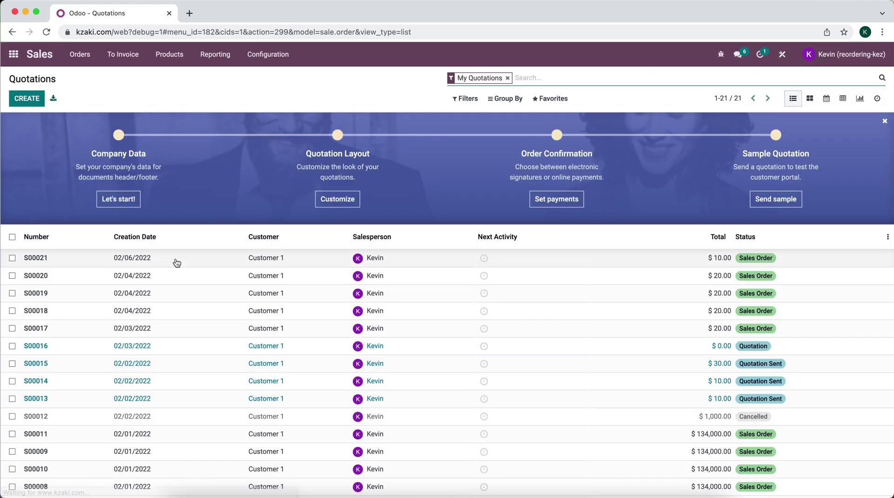
{"action": "left_click", "coordinate": [176, 260]}
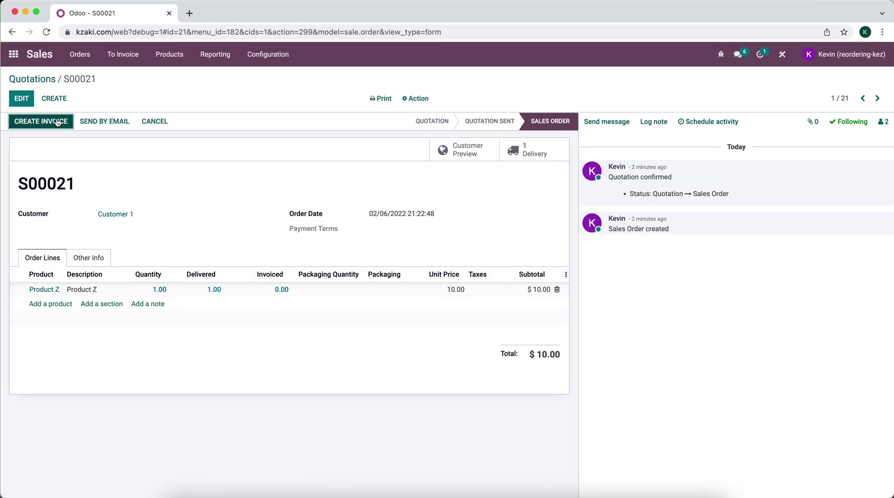
{"action": "left_click", "coordinate": [41, 121]}
{"action": "left_click", "coordinate": [228, 203]}
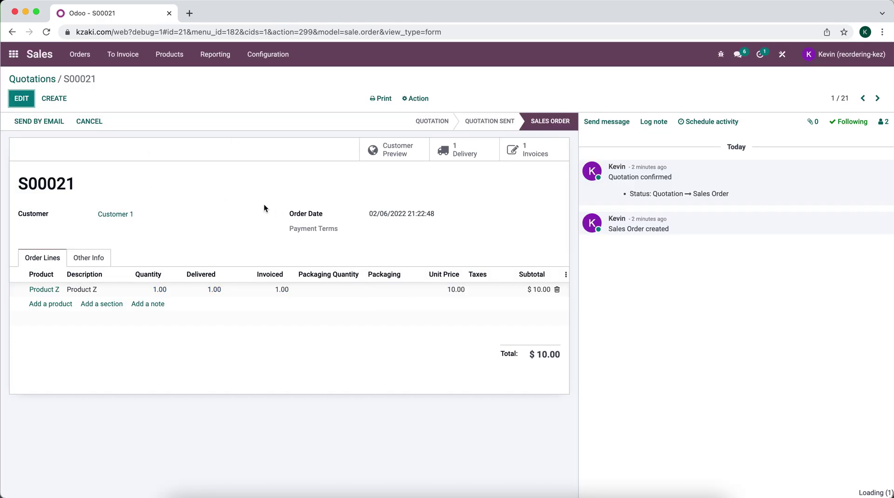
- Confirm the draft invoice, register its $10.00 payment with the Paypal journal and return to the sales order
{"action": "left_click", "coordinate": [533, 158]}
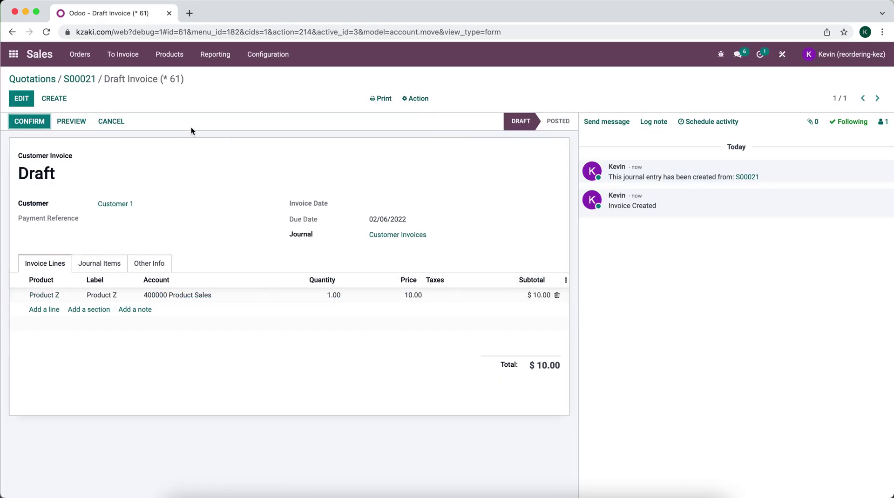
{"action": "left_click", "coordinate": [35, 122]}
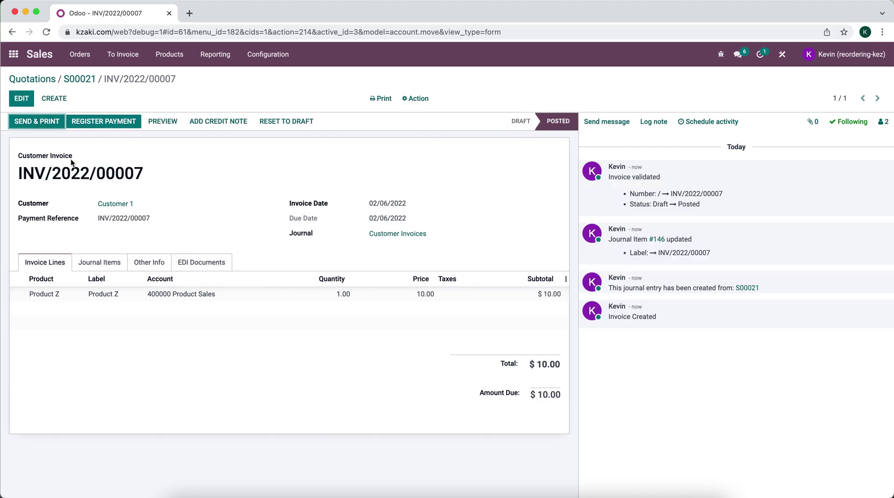
{"action": "left_click", "coordinate": [103, 122]}
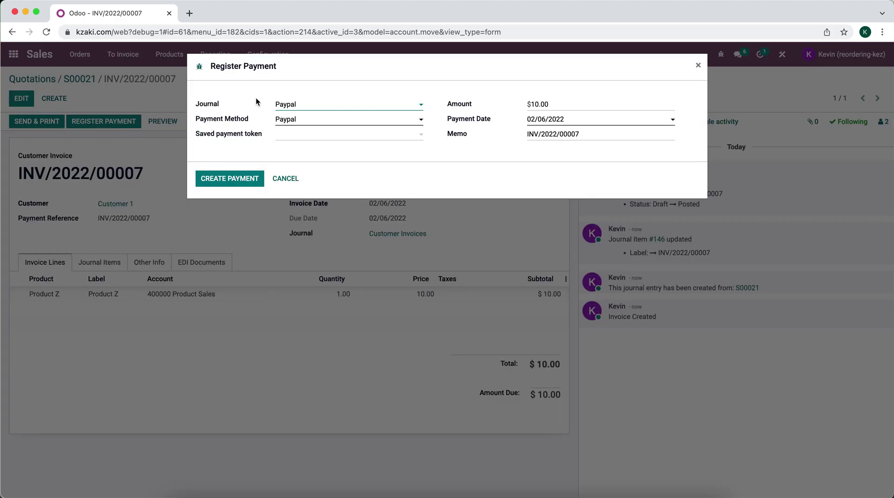
{"action": "left_click", "coordinate": [237, 177]}
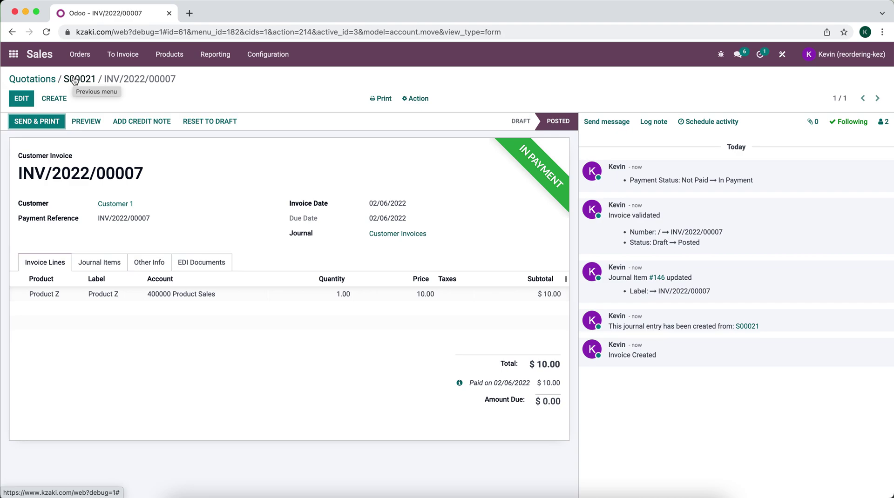
{"action": "left_click", "coordinate": [75, 80]}
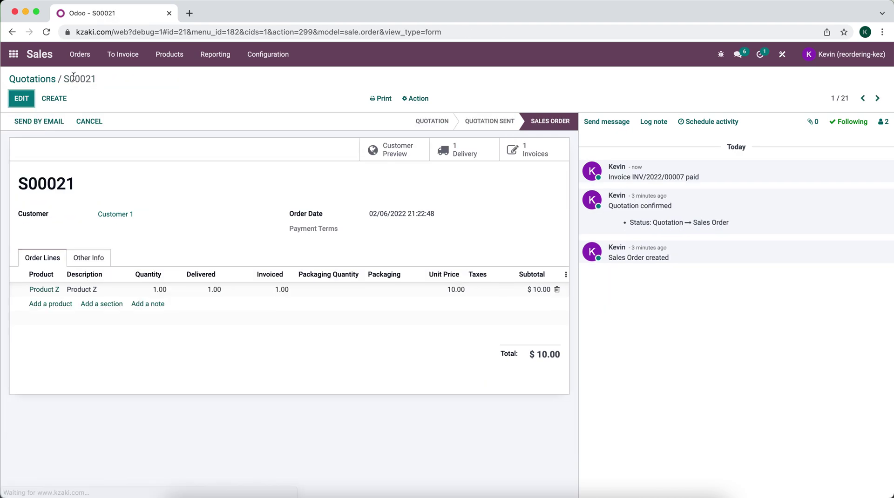
- Open the sales order's delivery and create a return of 1.00 Product Z to WH/Stock
{"action": "left_click", "coordinate": [470, 152]}
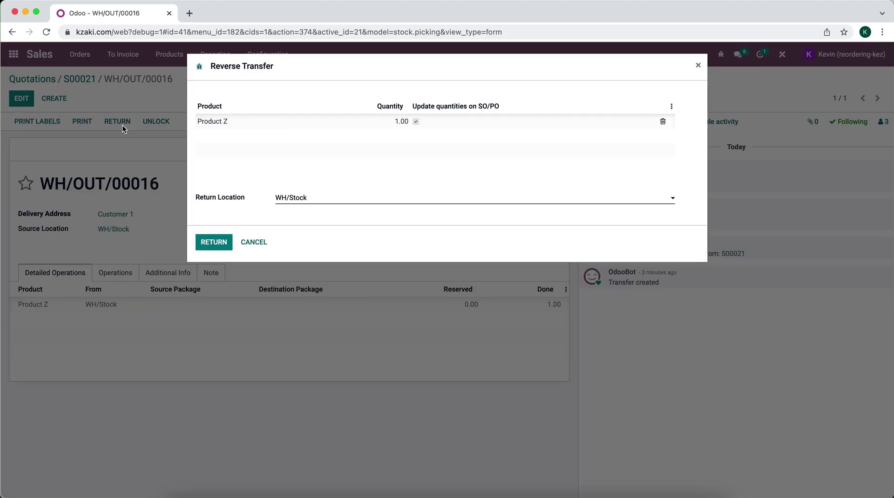
{"action": "left_click", "coordinate": [402, 121]}
{"action": "left_click", "coordinate": [384, 150]}
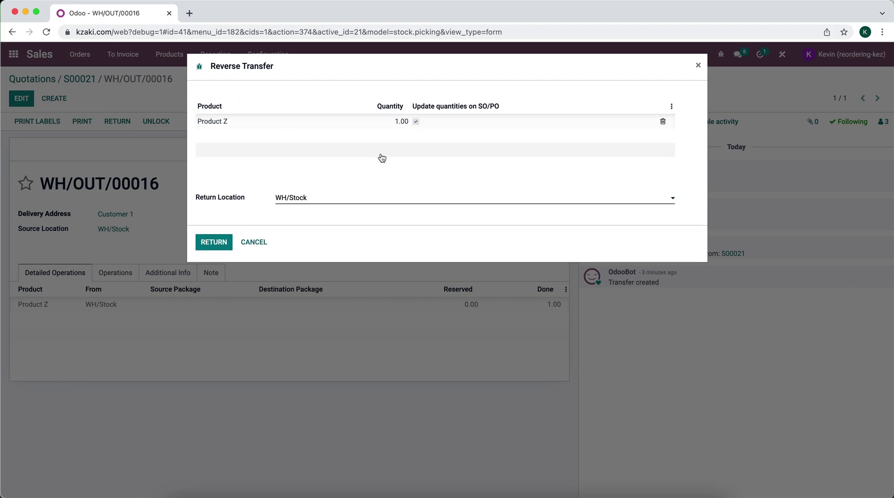
{"action": "left_click", "coordinate": [213, 242]}
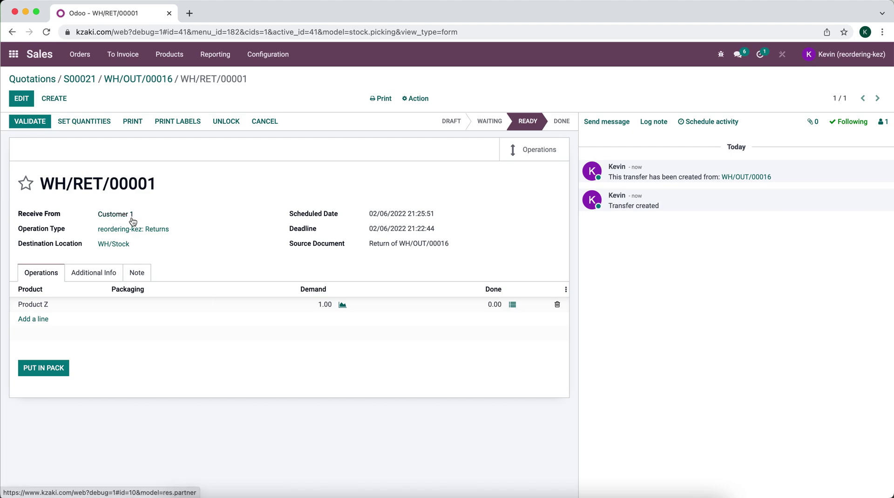
- Open the pending Customer 1 return from the Returns operations in Inventory, set its done quantities and validate it
{"action": "left_click", "coordinate": [14, 54]}
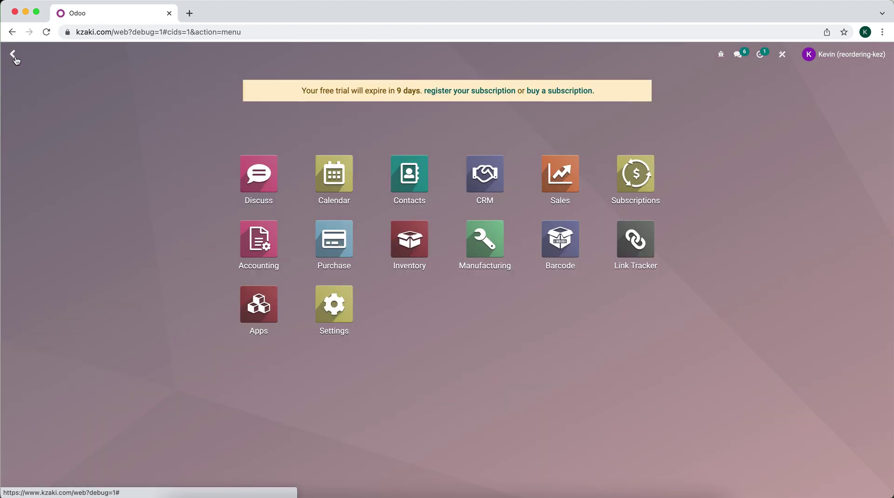
{"action": "left_click", "coordinate": [410, 239]}
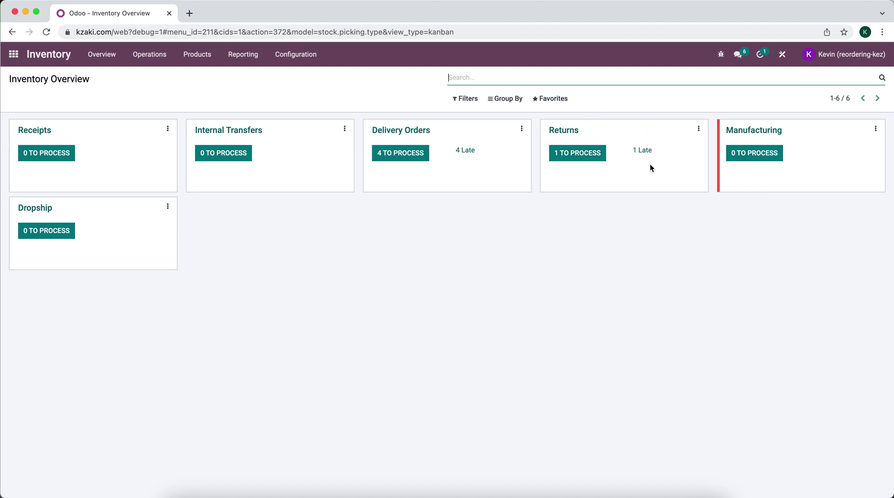
{"action": "left_click", "coordinate": [597, 160]}
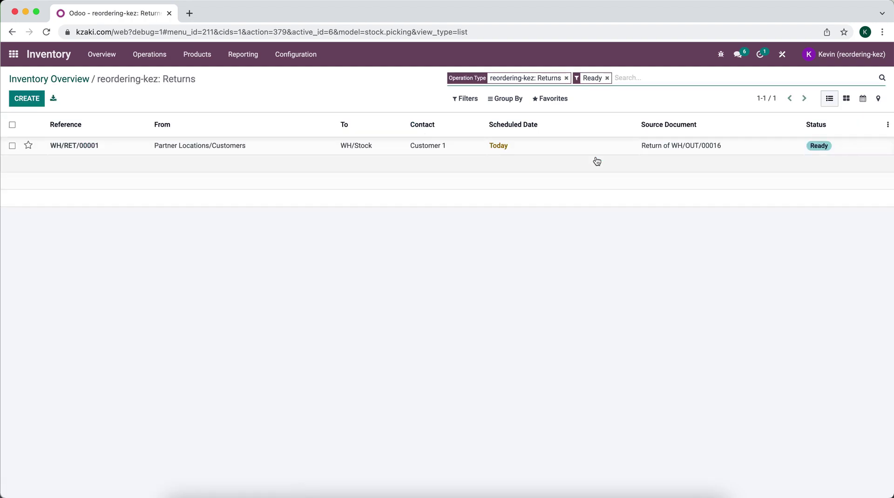
{"action": "left_click", "coordinate": [231, 146]}
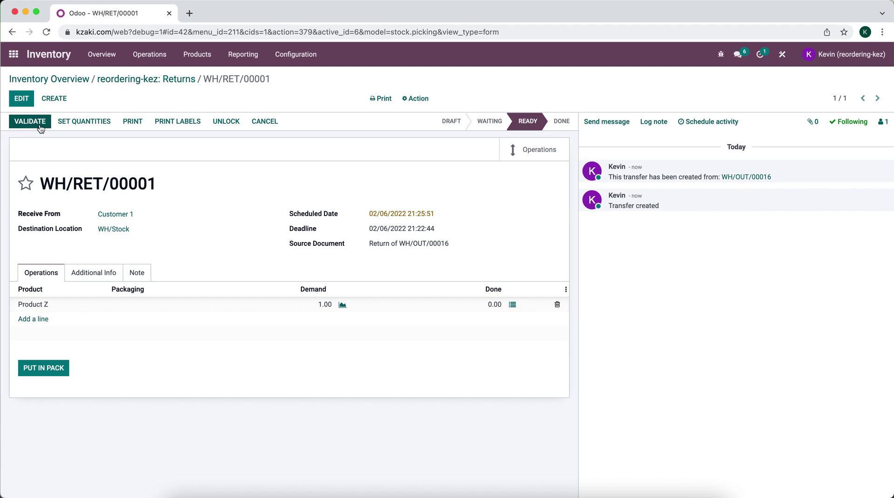
{"action": "left_click", "coordinate": [86, 122]}
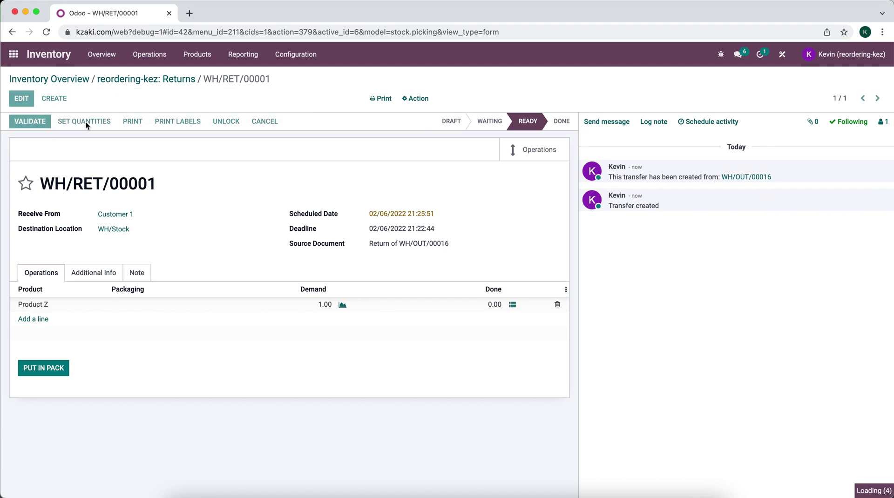
{"action": "left_click", "coordinate": [39, 123]}
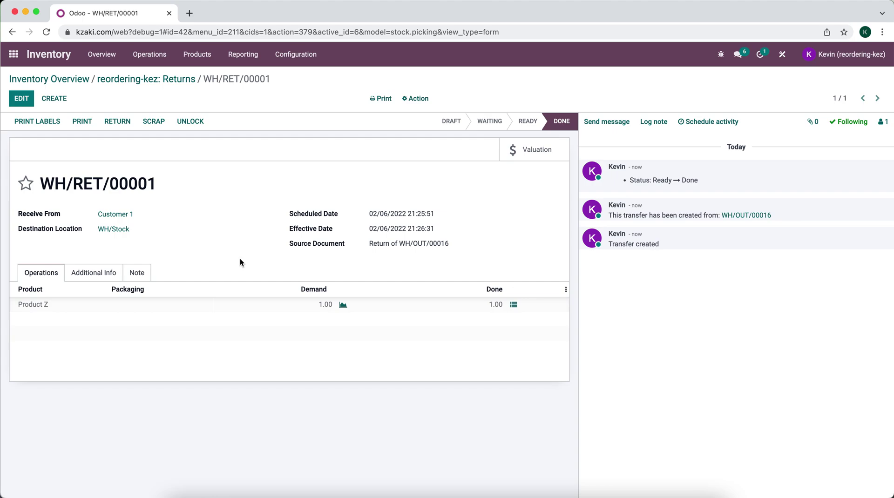
- Open Customer 1's newest customer invoice in Accounting and review its other info and invoice lines
{"action": "left_click", "coordinate": [13, 54]}
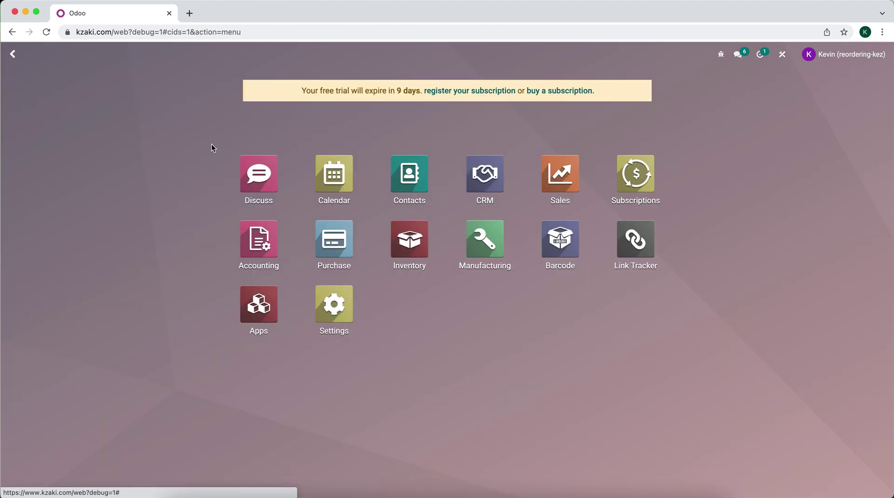
{"action": "left_click", "coordinate": [240, 242]}
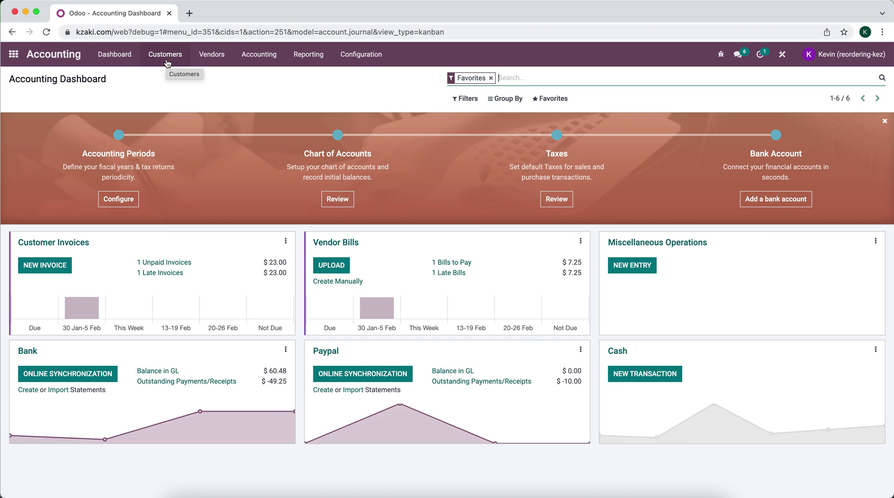
{"action": "left_click", "coordinate": [167, 56]}
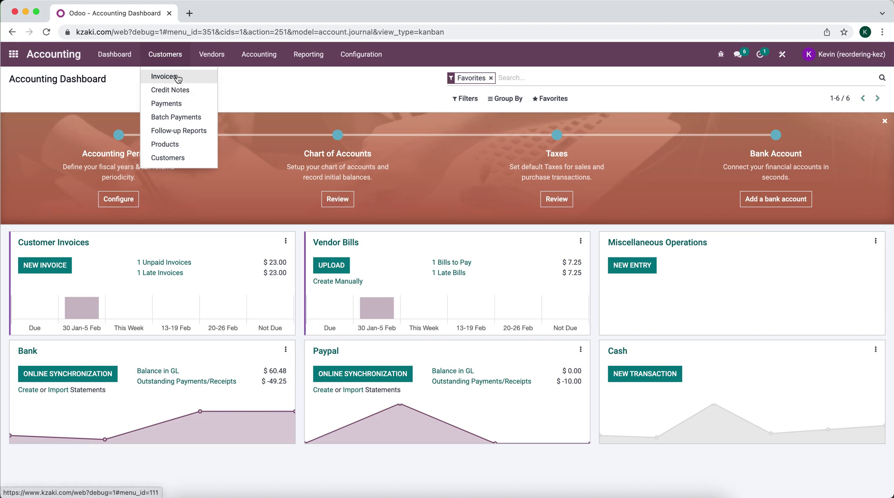
{"action": "left_click", "coordinate": [177, 75]}
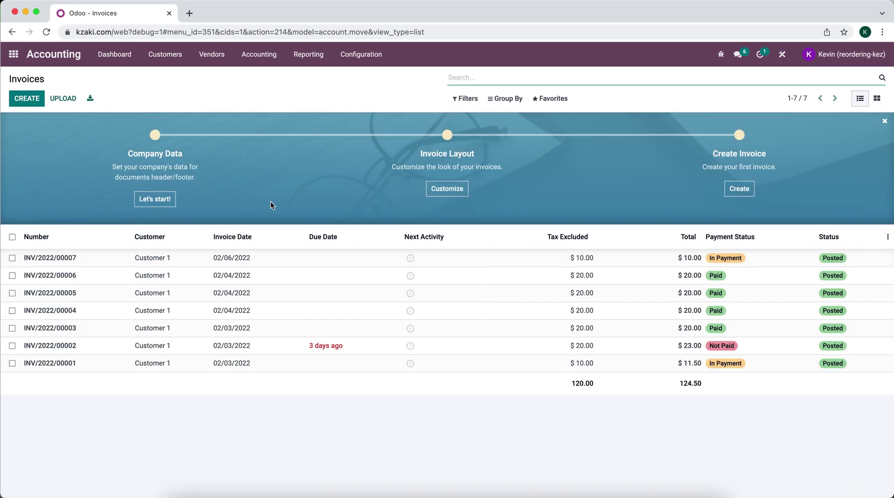
{"action": "left_click", "coordinate": [300, 260]}
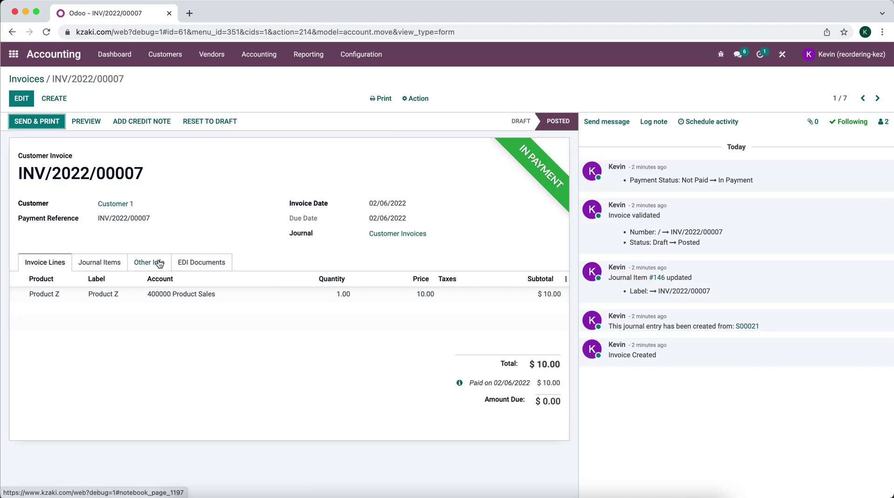
{"action": "left_click", "coordinate": [159, 263]}
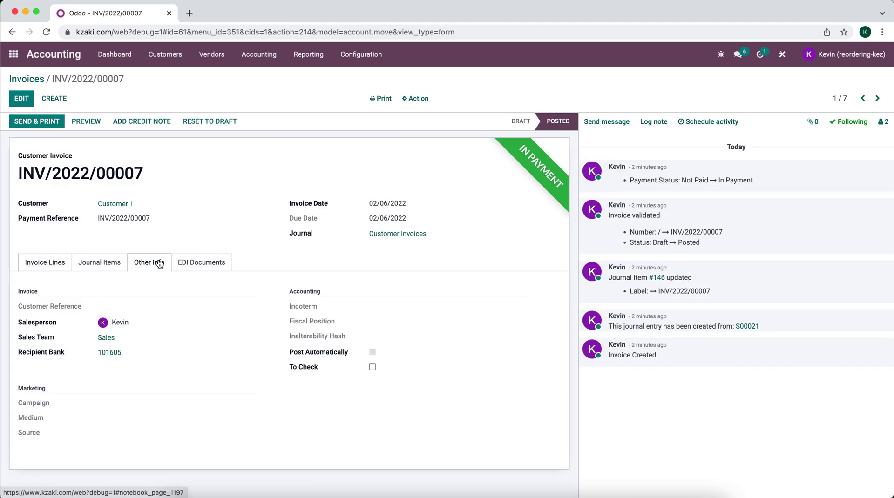
{"action": "left_click", "coordinate": [55, 269]}
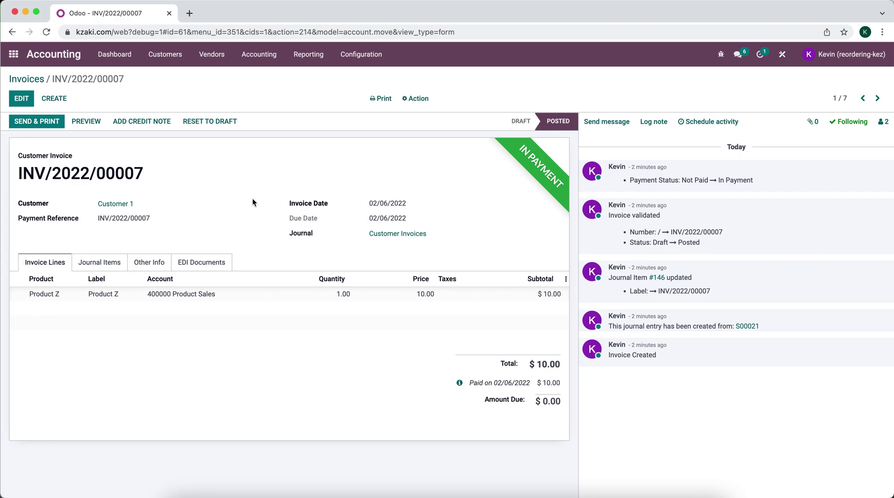
- Create a credit note reversing the invoice in the Customer Invoices journal, with Refund as the reason
{"action": "left_click", "coordinate": [148, 122]}
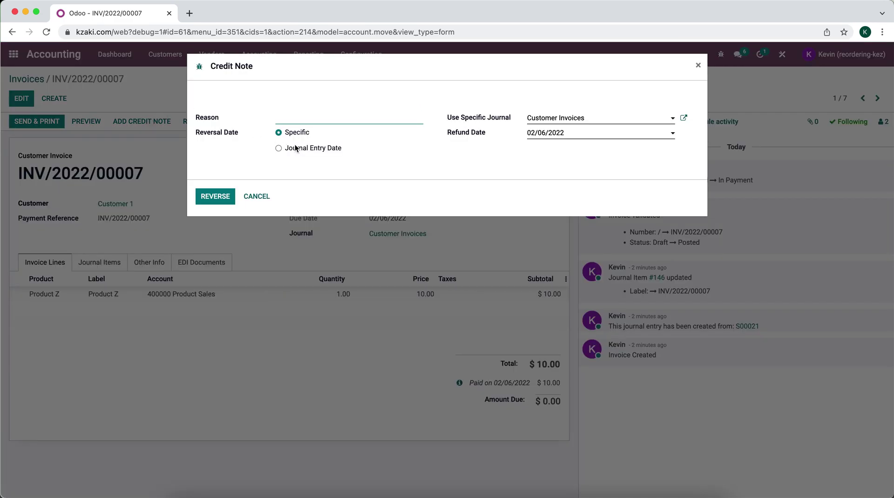
{"action": "type", "text": "Refund"}
{"action": "key", "text": "ctrl+a"}
{"action": "type", "text": "Refund"}
{"action": "left_click", "coordinate": [219, 197]}
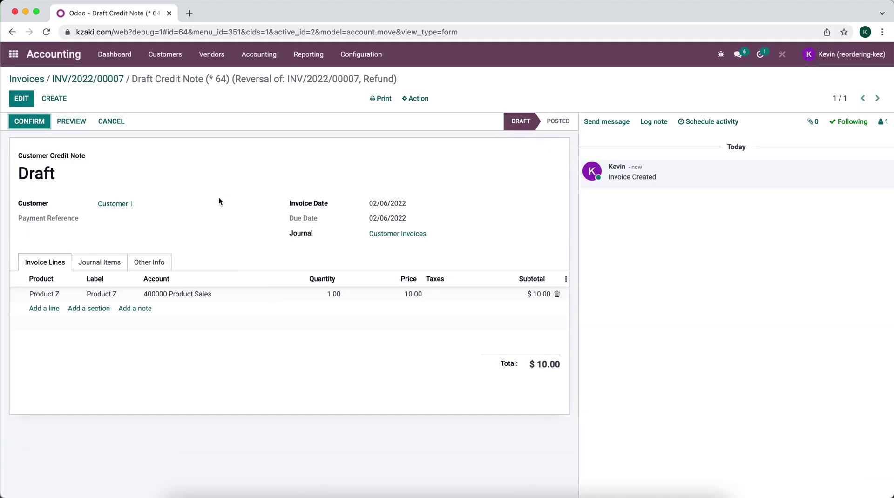
- Check the draft credit note's journal items, confirm it and register its $10.00 refund payment with the Paypal journal
{"action": "left_click", "coordinate": [113, 264]}
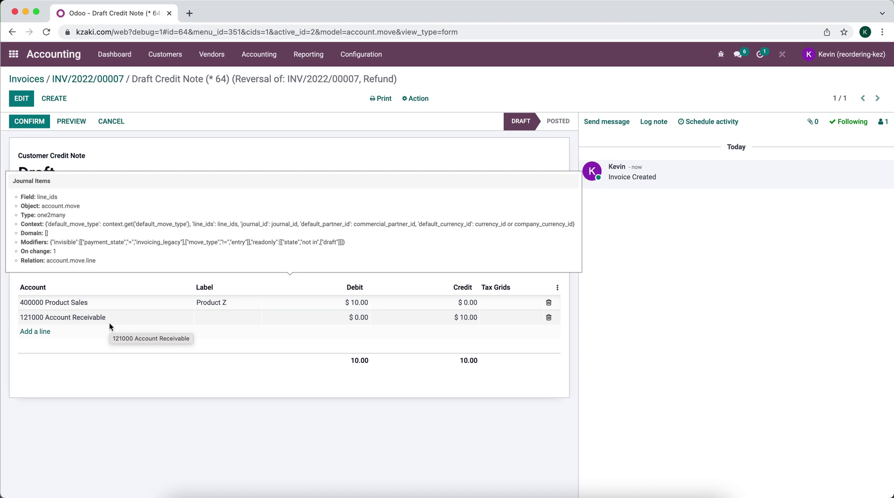
{"action": "left_click", "coordinate": [59, 264]}
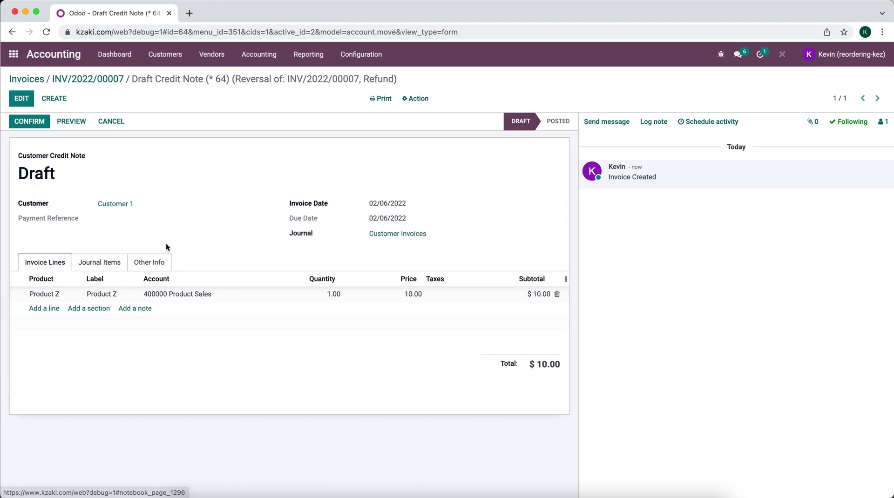
{"action": "left_click", "coordinate": [40, 122]}
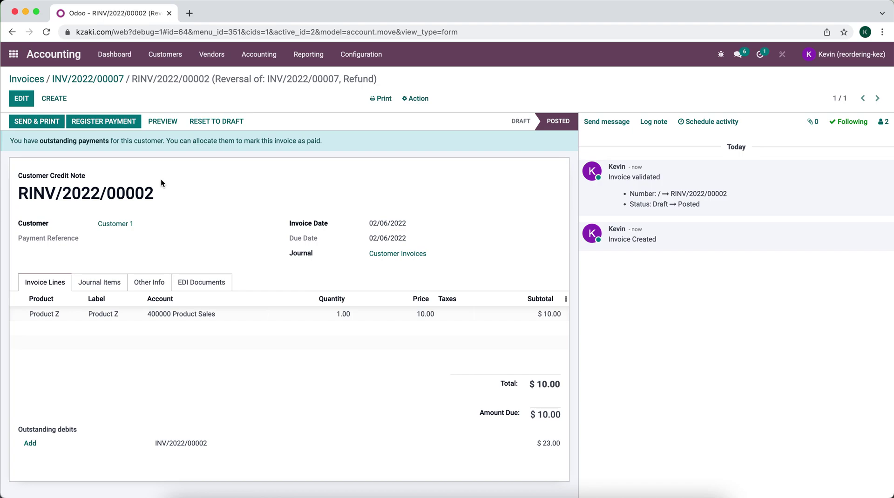
{"action": "left_click", "coordinate": [121, 122]}
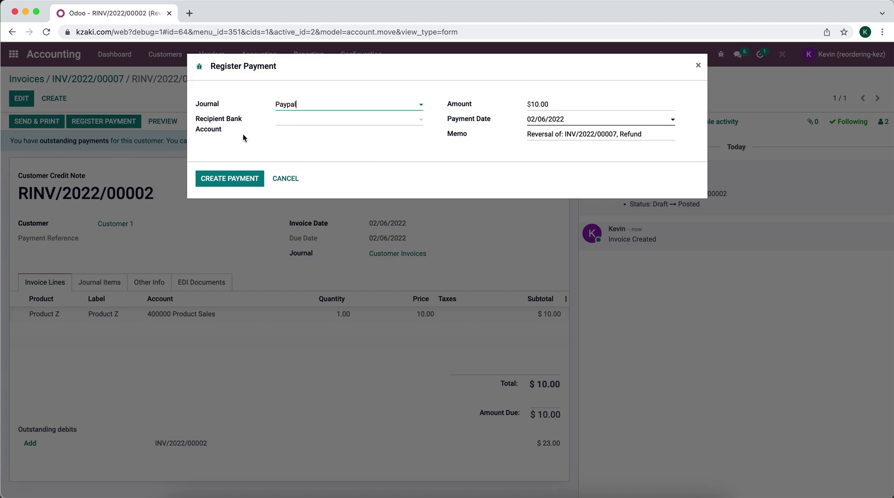
{"action": "left_click", "coordinate": [214, 175]}
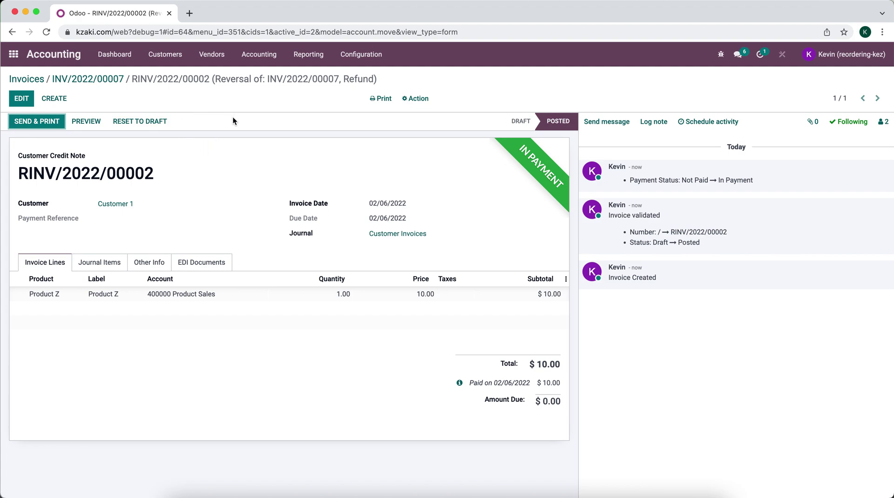
- List all Returns transfers in Inventory without the Ready filter and open the completed Customer 1 return
{"action": "left_click", "coordinate": [19, 57]}
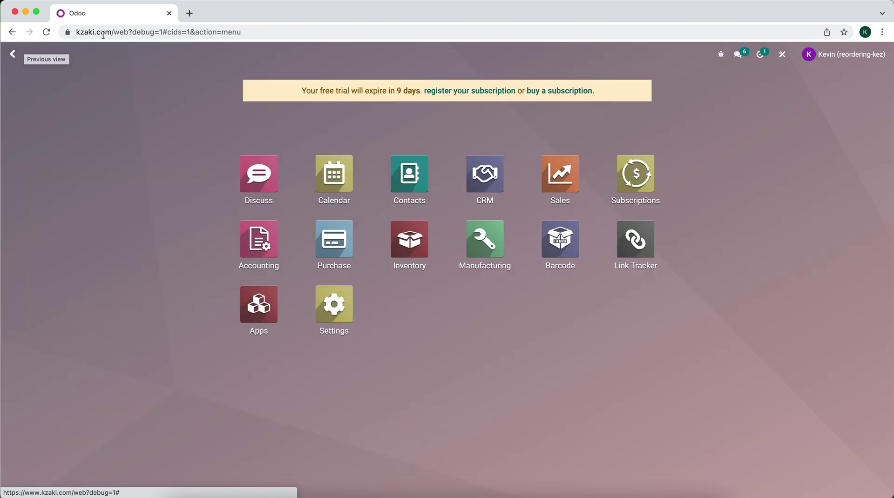
{"action": "left_click", "coordinate": [407, 251]}
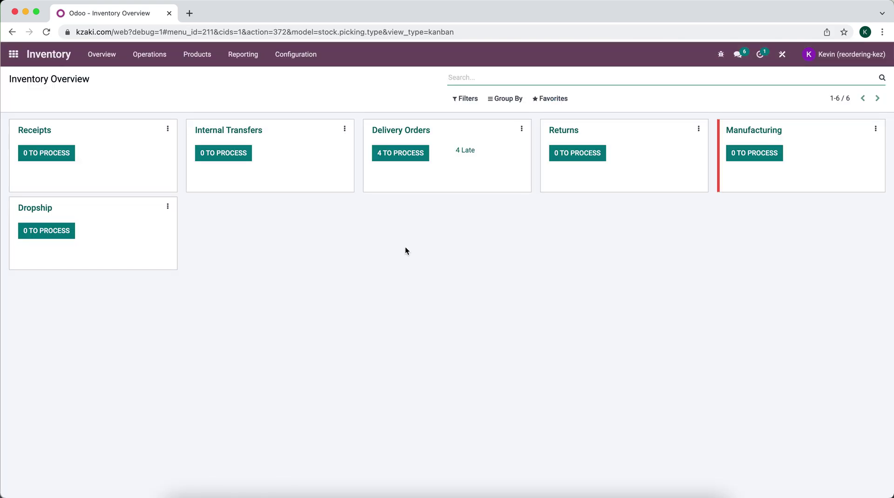
{"action": "left_click", "coordinate": [585, 155]}
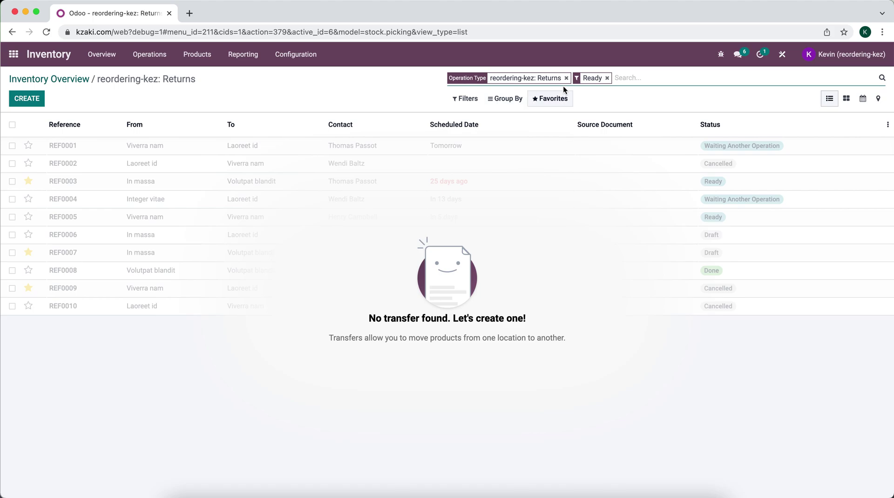
{"action": "left_click", "coordinate": [606, 77]}
{"action": "left_click", "coordinate": [400, 152]}
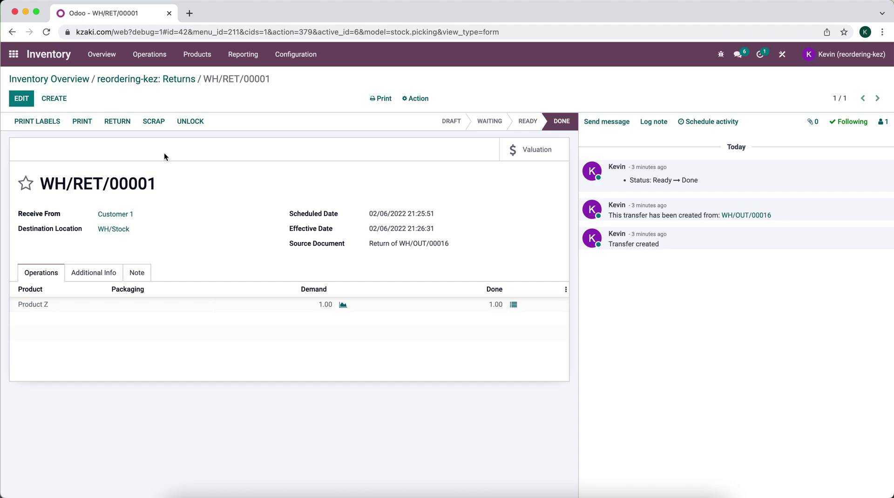
- Scrap 1.00 of the returned Product Z from WH/Stock to Virtual Locations/Scrap
{"action": "left_click", "coordinate": [157, 124]}
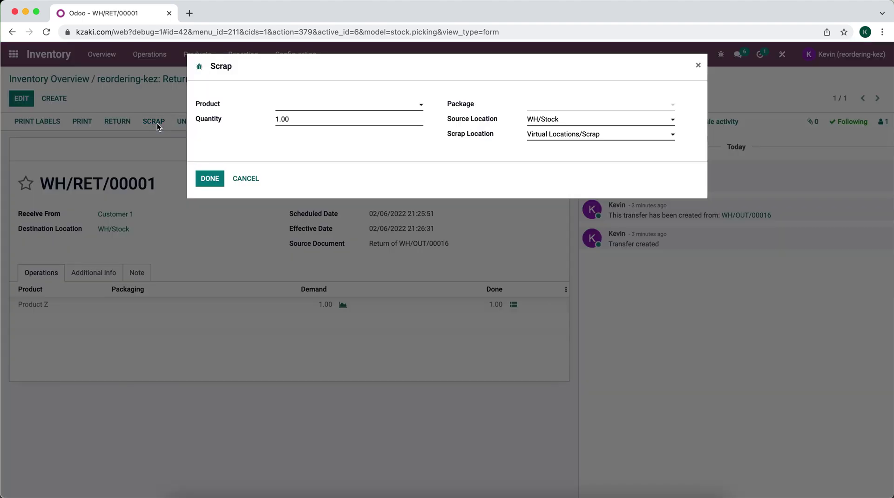
{"action": "left_click", "coordinate": [296, 106]}
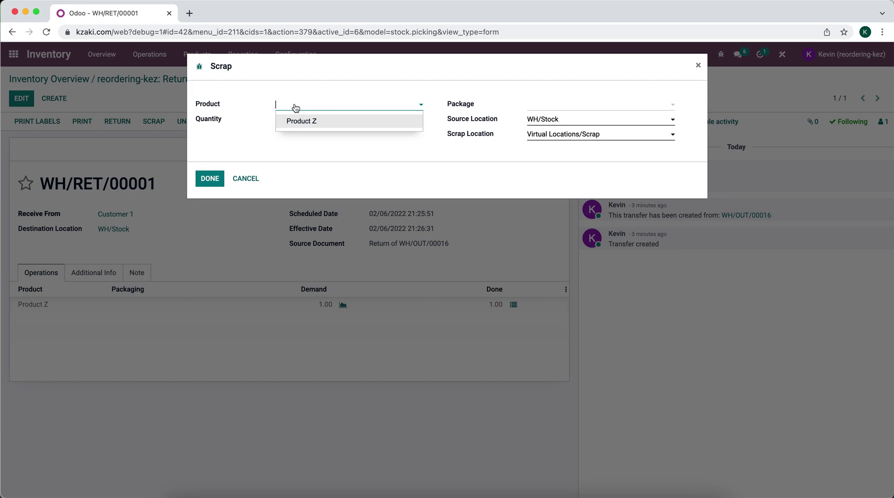
{"action": "left_click", "coordinate": [295, 122]}
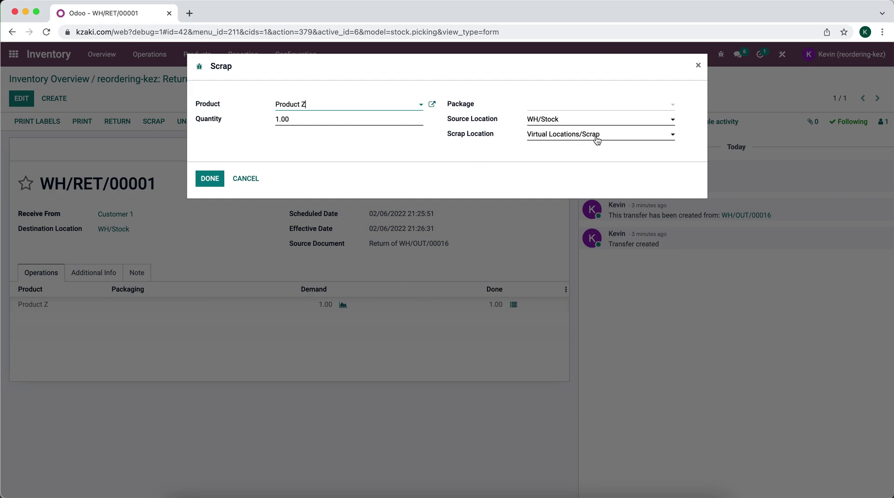
{"action": "left_click", "coordinate": [219, 179]}
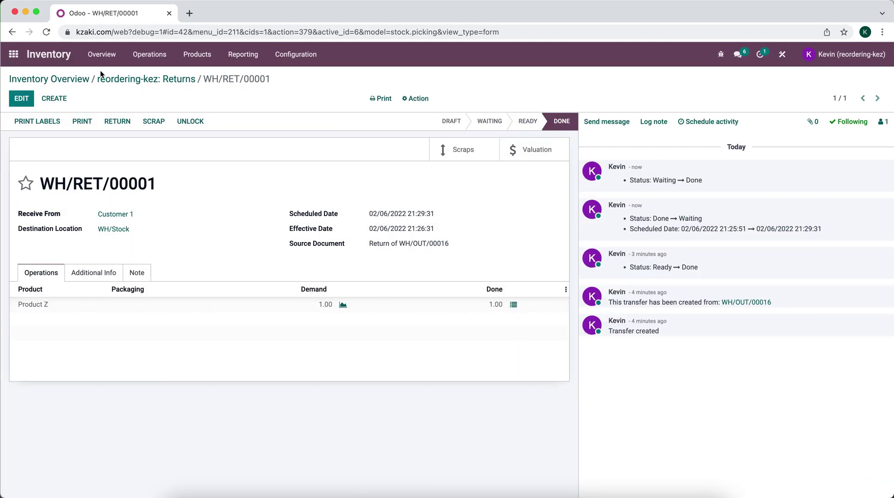
- Review the stock moves of Product Z in the Product Moves report and collapse the group again
{"action": "left_click", "coordinate": [242, 55]}
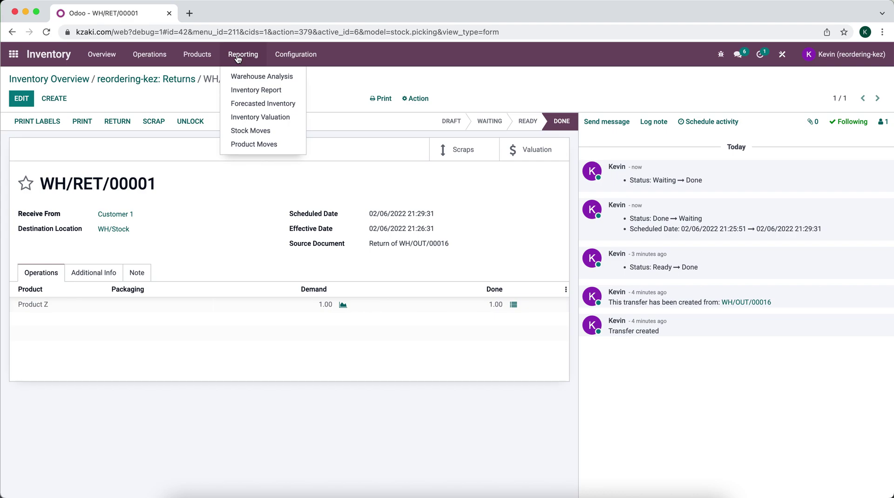
{"action": "left_click", "coordinate": [276, 145]}
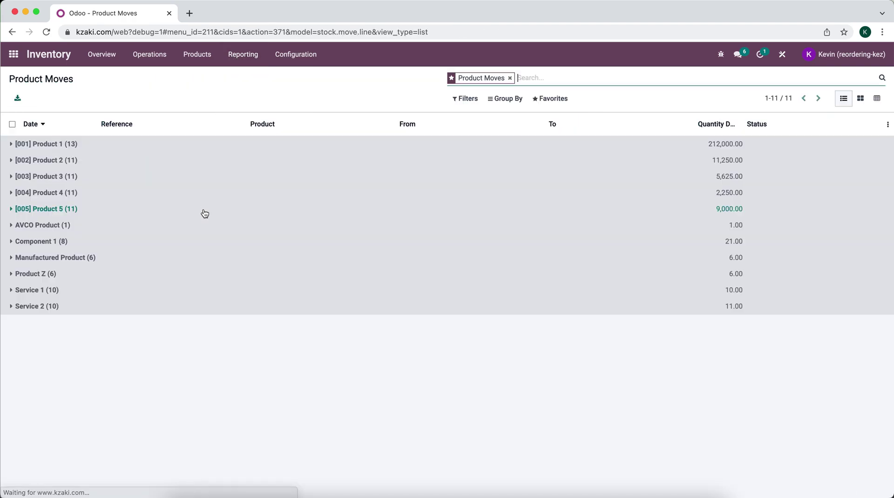
{"action": "left_click", "coordinate": [132, 275]}
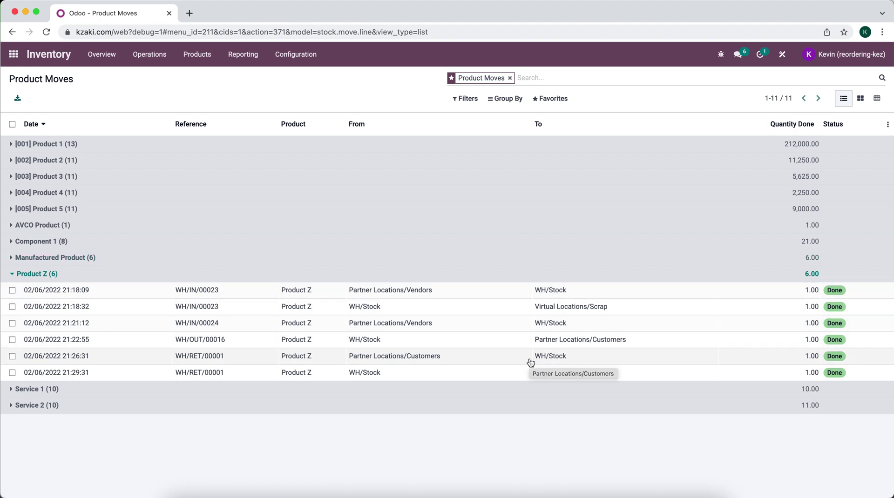
{"action": "left_click", "coordinate": [486, 278]}
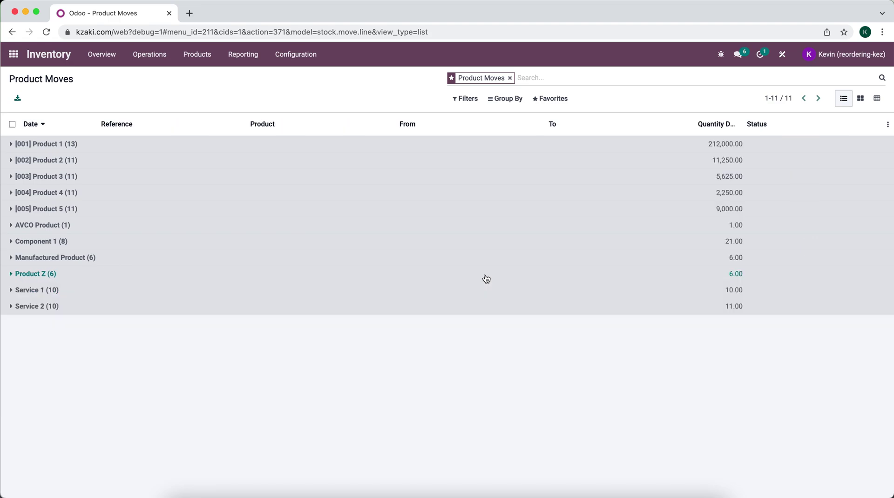
- List all locations without the Internal filter, examine the Virtual Locations/Scrap settings and return to the apps overview
{"action": "left_click", "coordinate": [285, 63]}
{"action": "left_click", "coordinate": [307, 122]}
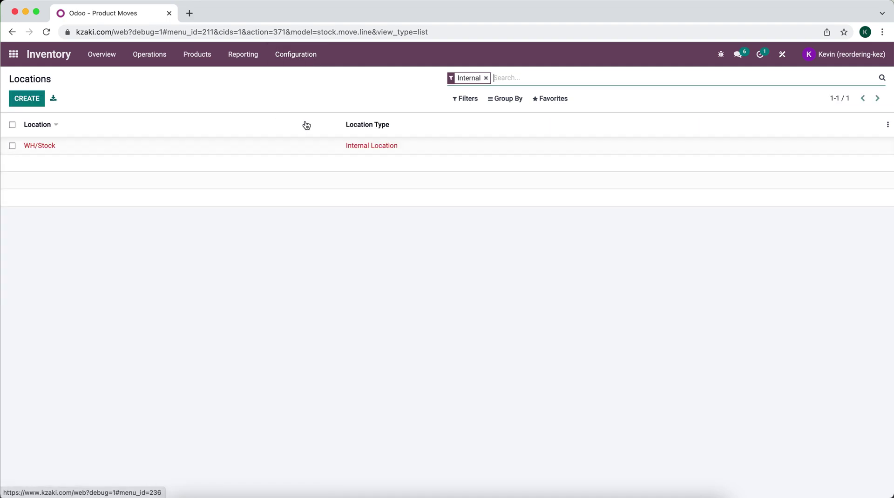
{"action": "left_click", "coordinate": [486, 79]}
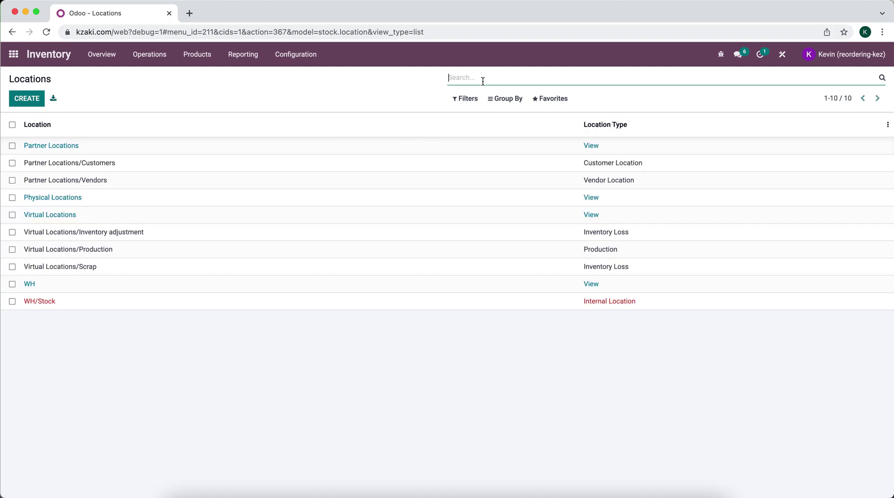
{"action": "left_click", "coordinate": [282, 273]}
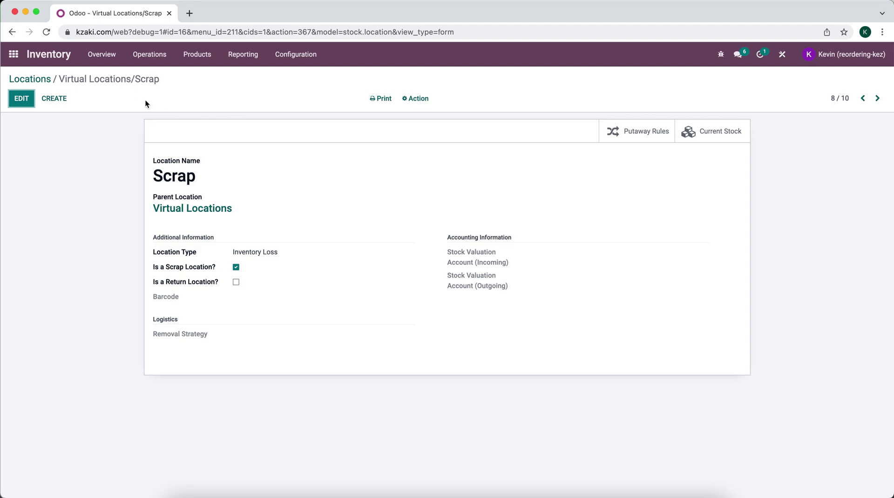
{"action": "left_click", "coordinate": [13, 54]}
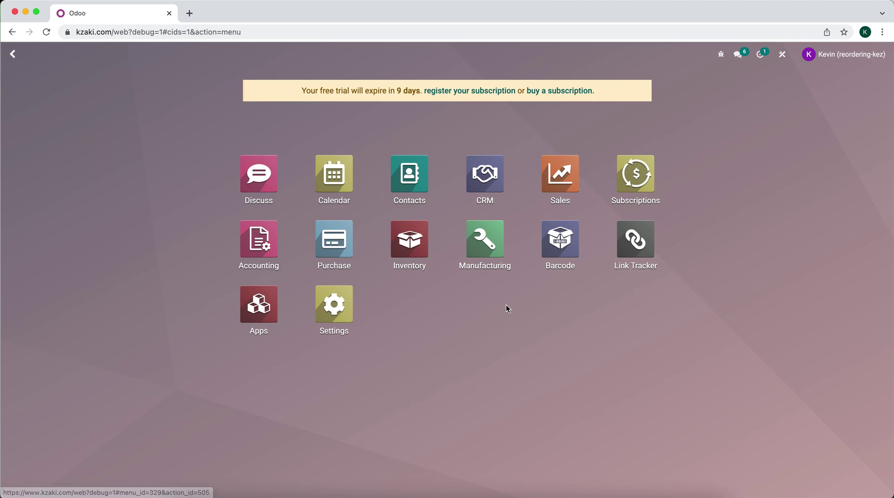